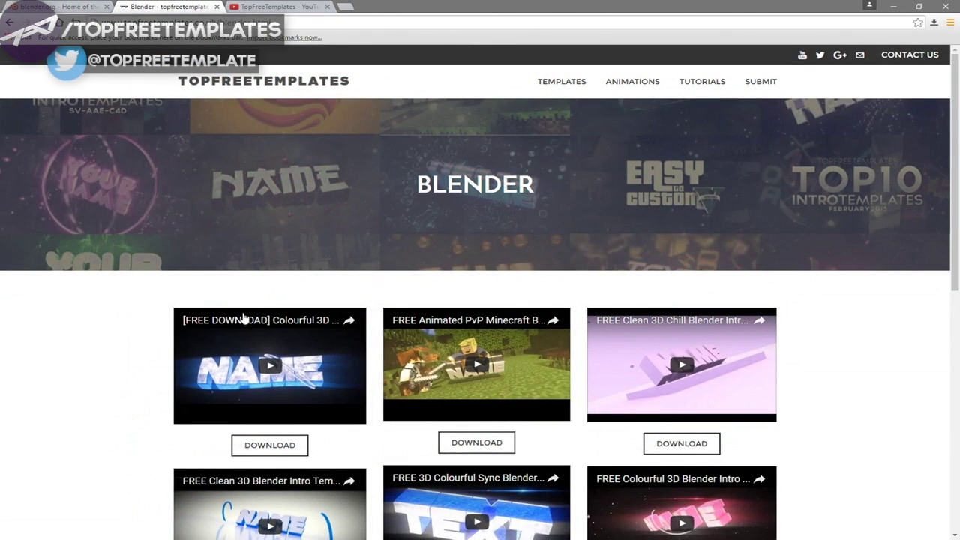
Scroll the Blender intro templates page, then browse the TopFreeTemplates YouTube channel's video grid.
scroll(180, 373, down, 4)
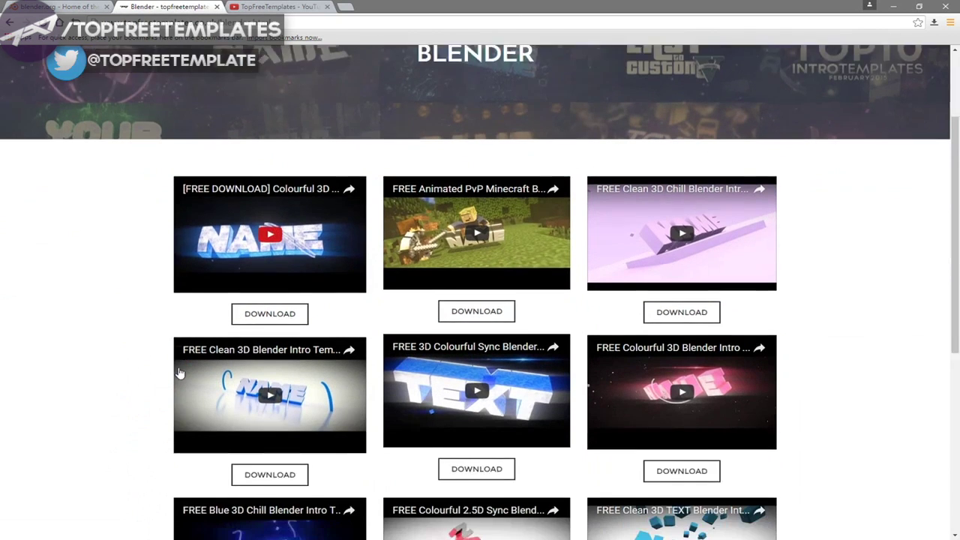
click(274, 9)
scroll(517, 217, down, 5)
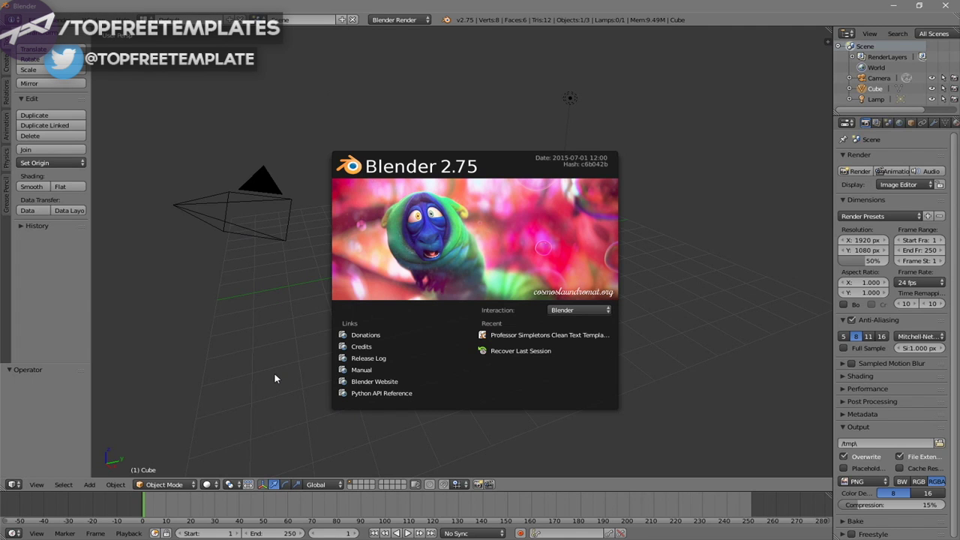
Open 'Professor Simpletons Clean Text Template.blend' from the Desktop's Blender Intros folder.
click(33, 20)
click(52, 43)
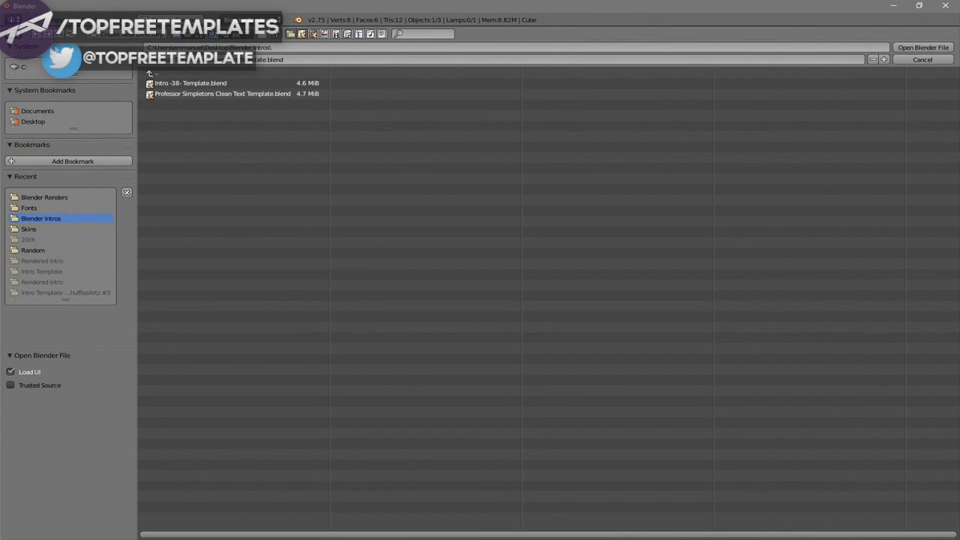
click(27, 122)
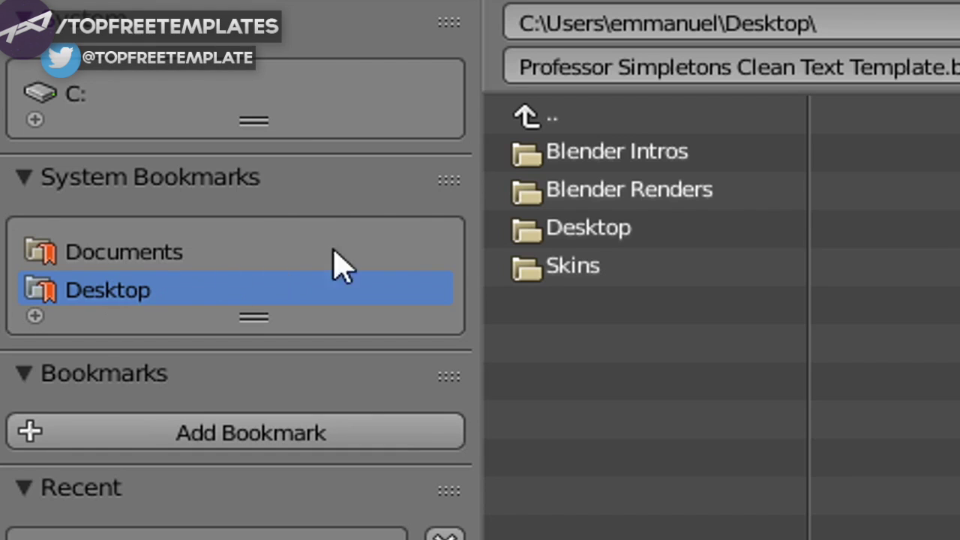
click(184, 83)
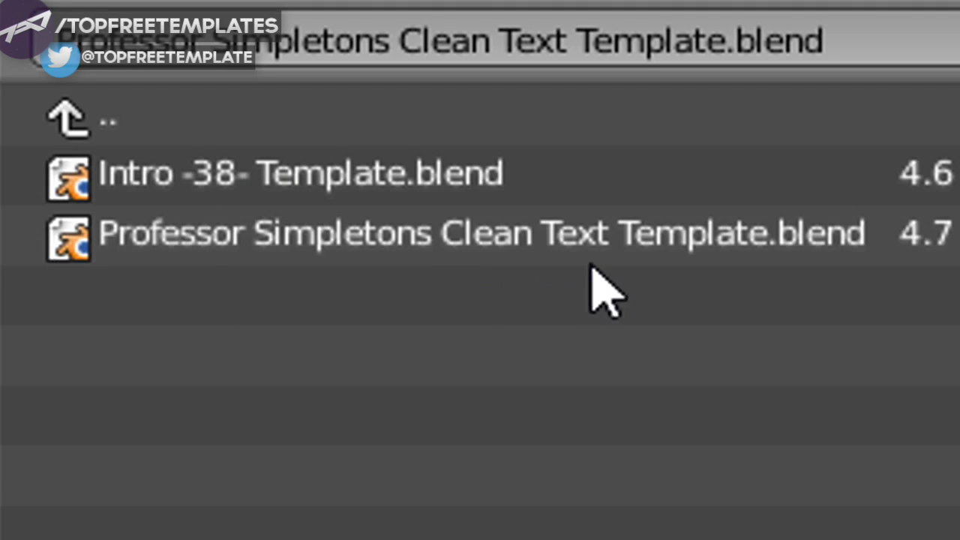
click(743, 190)
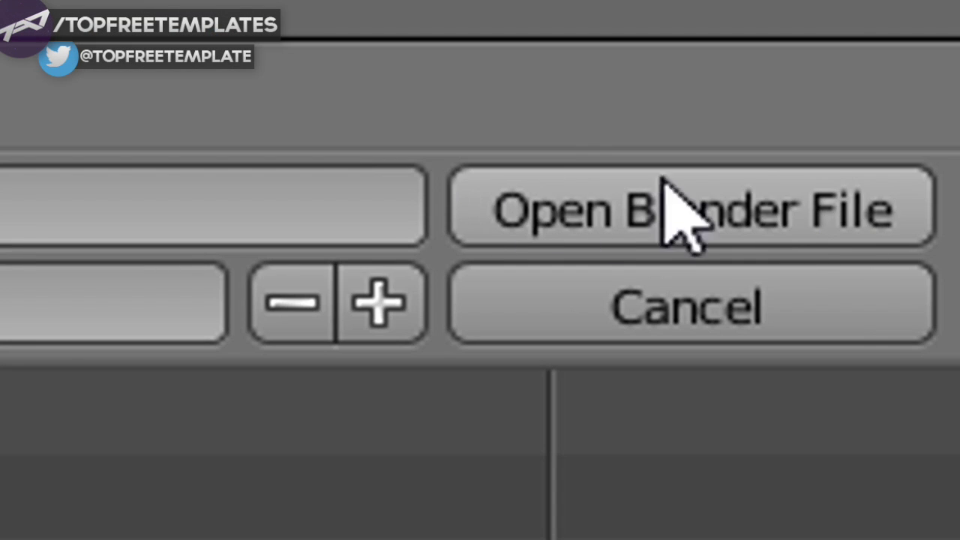
click(923, 48)
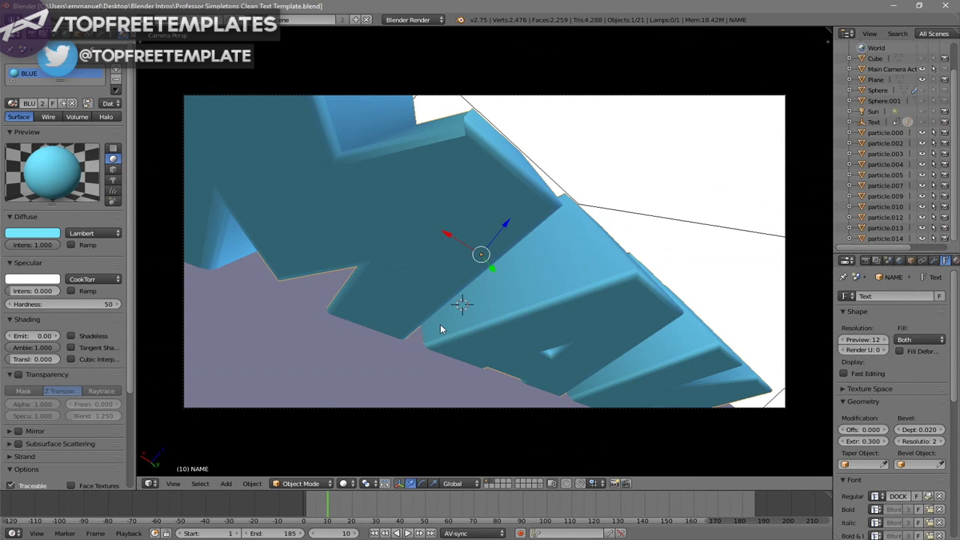
At frame 36, edit the 3D text object to replace NAME with TFT.
key(alt+a)
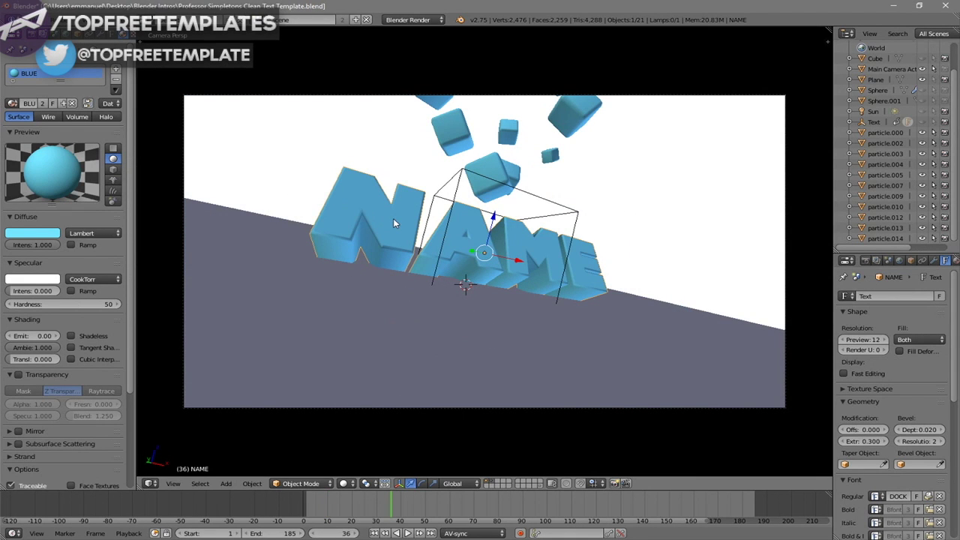
key(Tab)
key(BackSpace)
key(BackSpace)
key(BackSpace)
key(BackSpace)
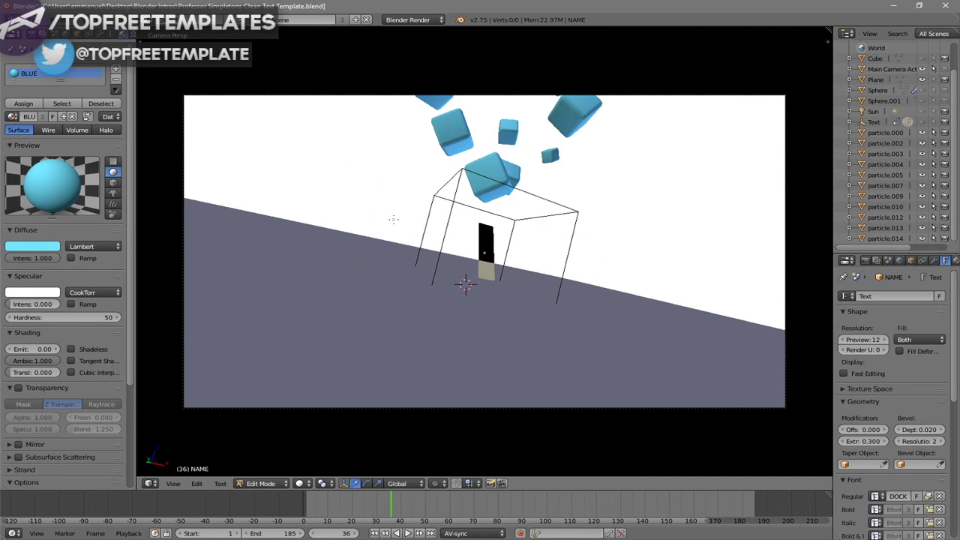
text(TFT)
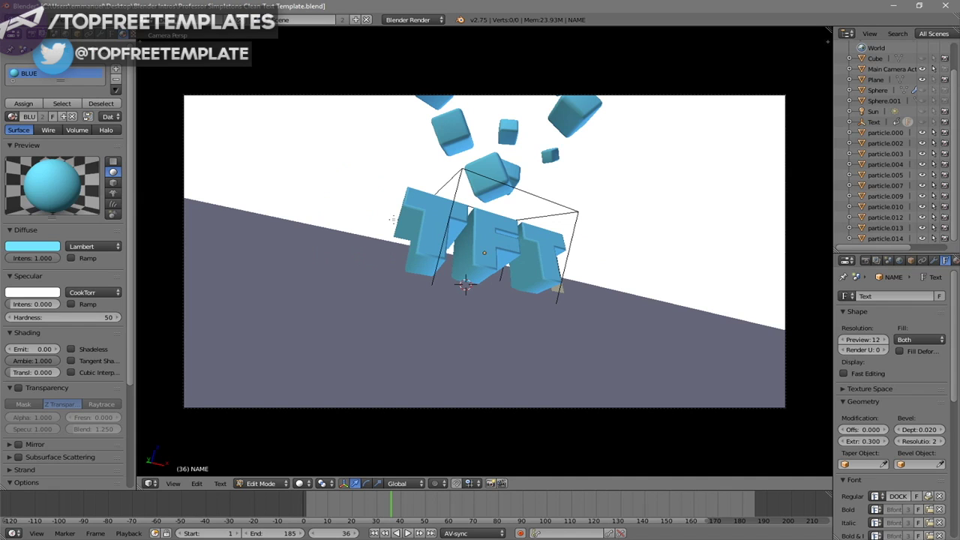
key(Tab)
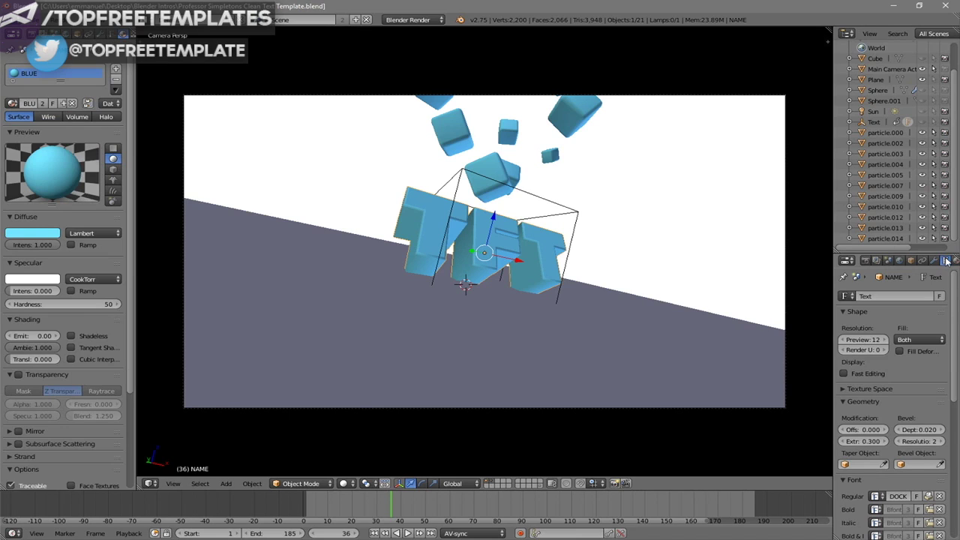
scroll(921, 337, down, 3)
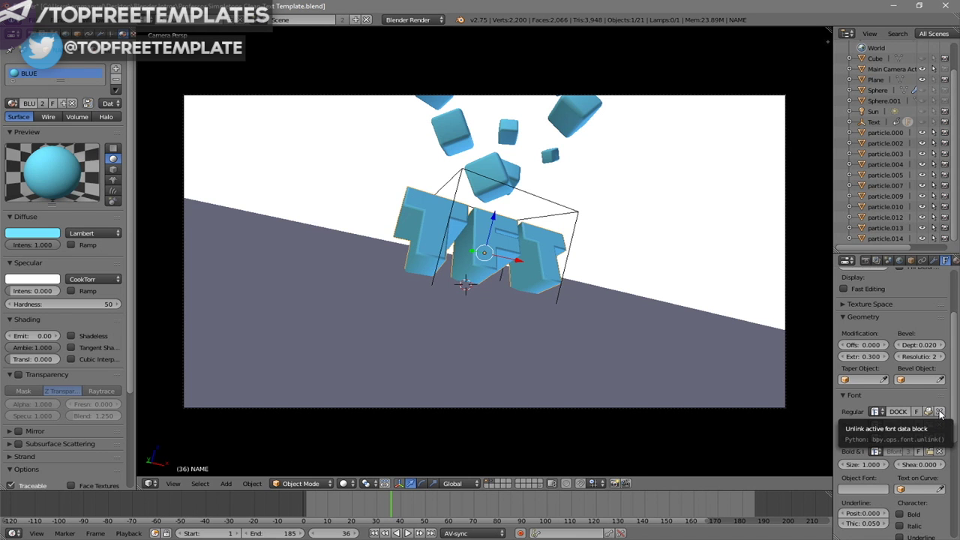
Unlink the DOCK11-Heavy font and load the PRIMETIME font from C:\Windows\Fonts onto the text.
click(909, 245)
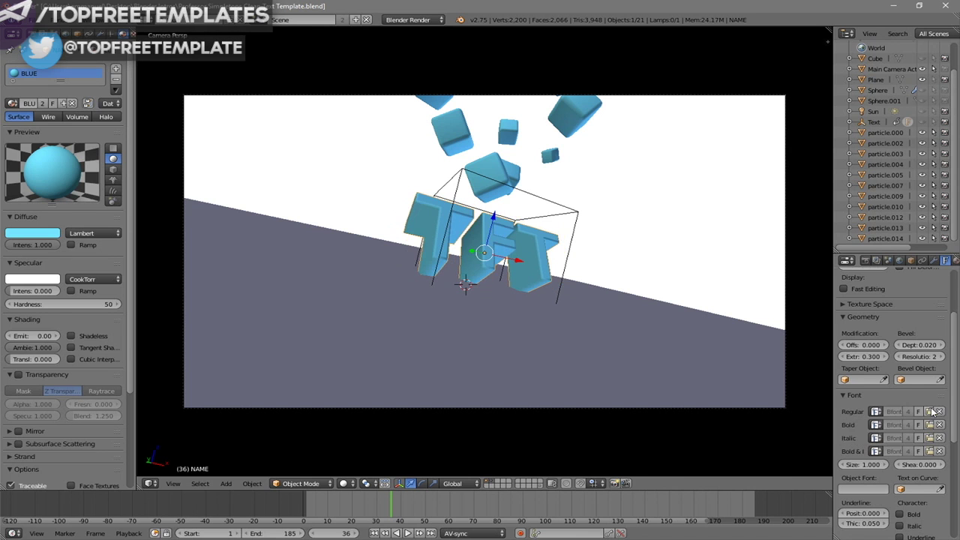
click(867, 246)
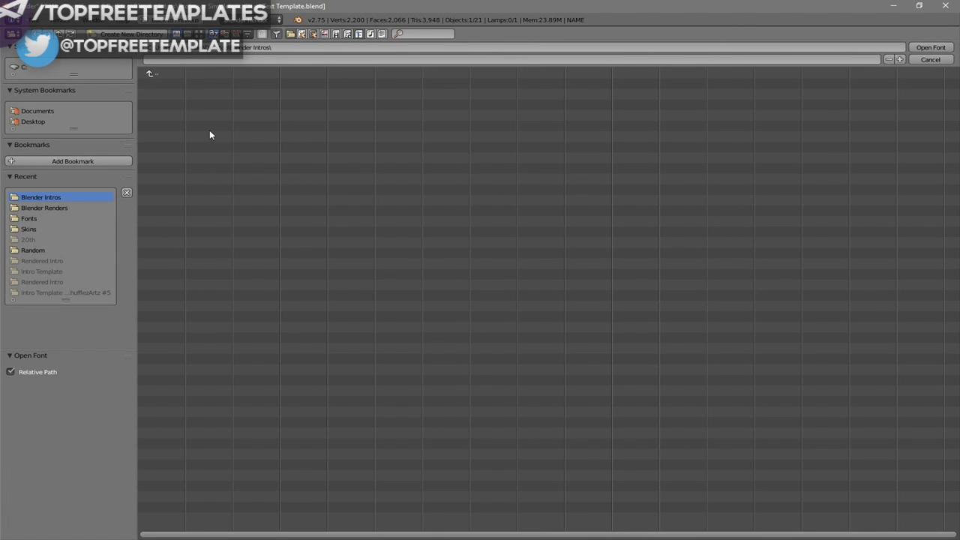
click(21, 65)
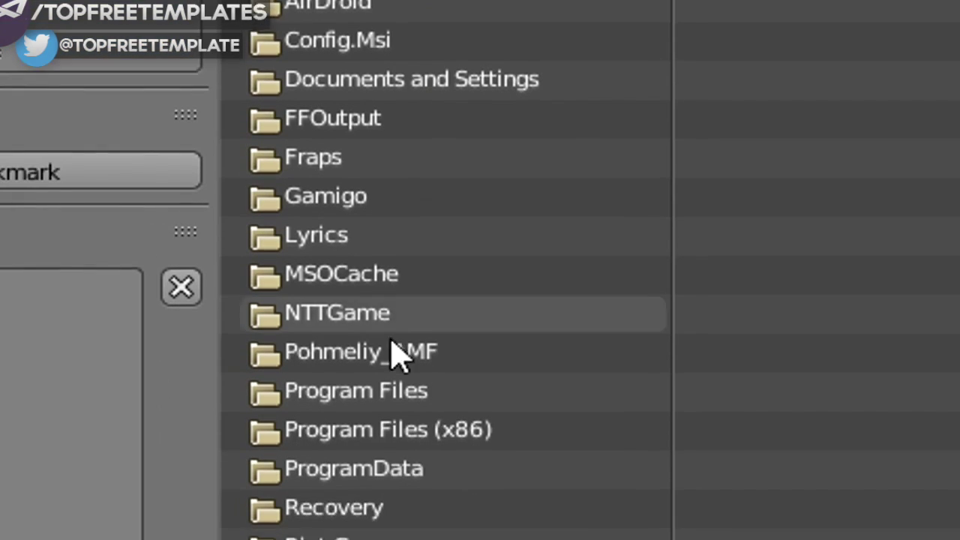
click(336, 442)
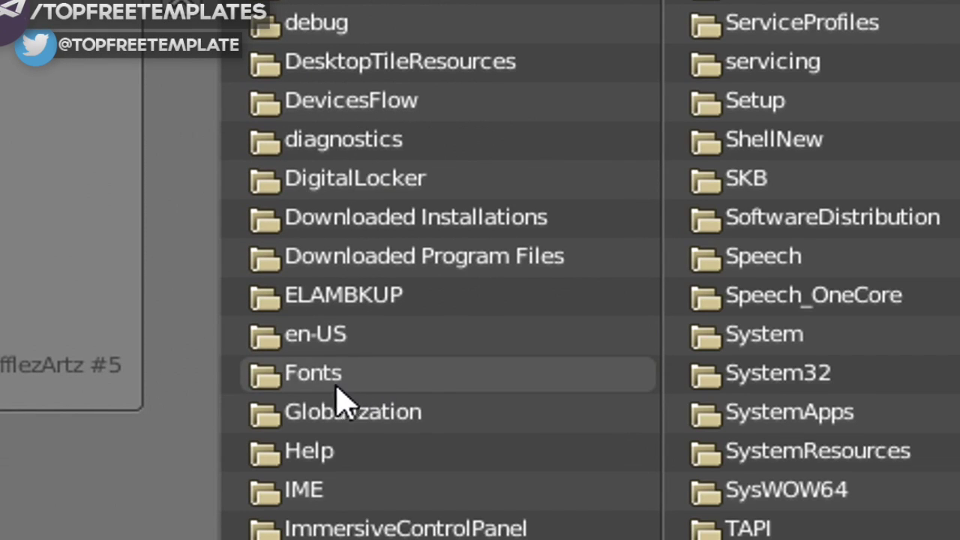
click(405, 382)
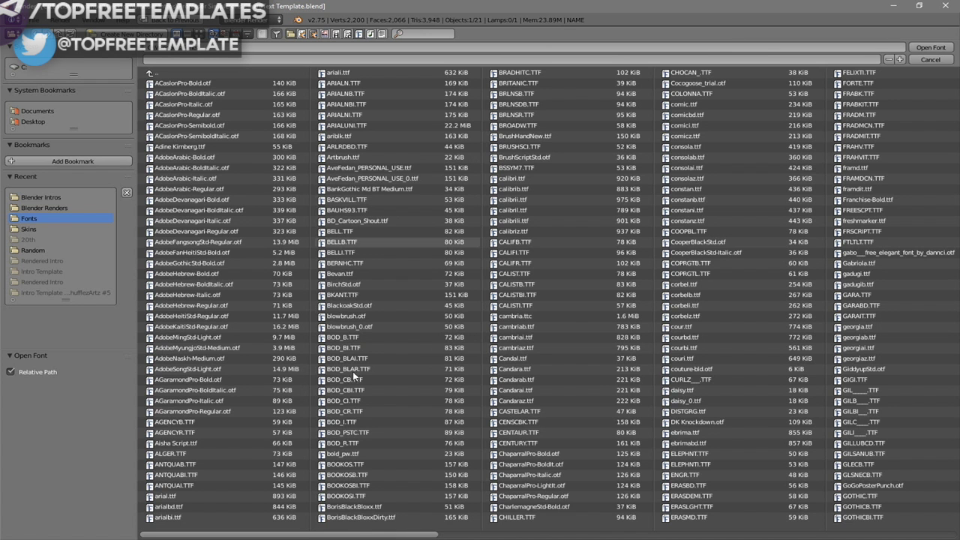
drag(254, 536, 758, 535)
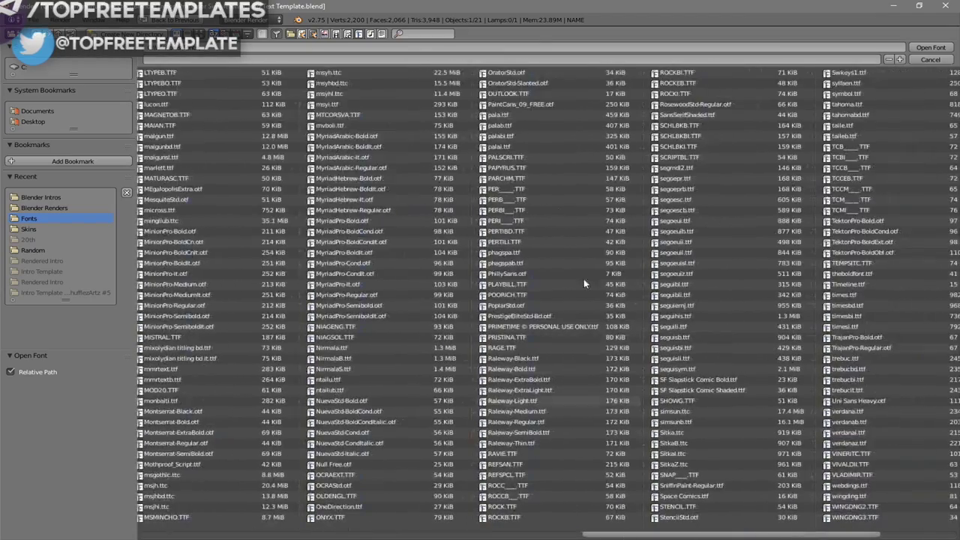
click(512, 328)
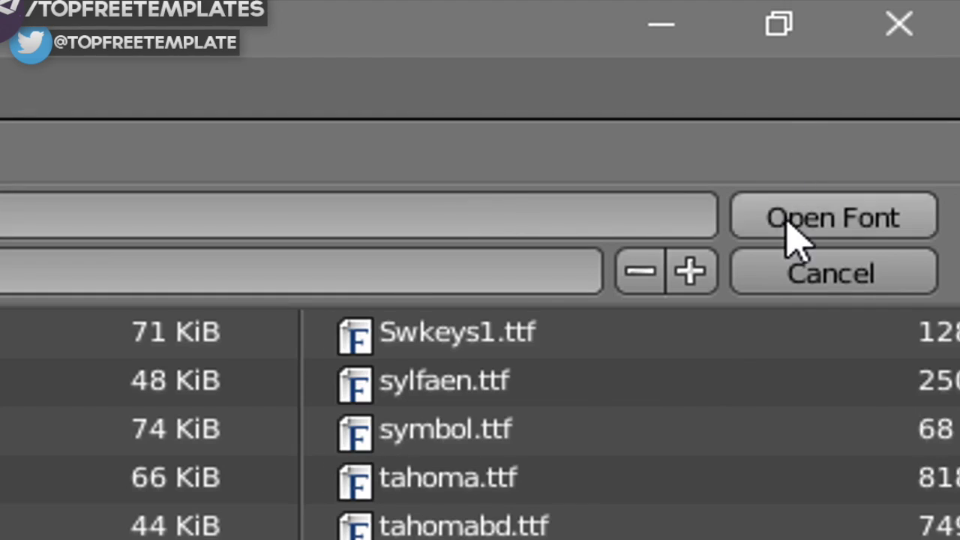
click(921, 50)
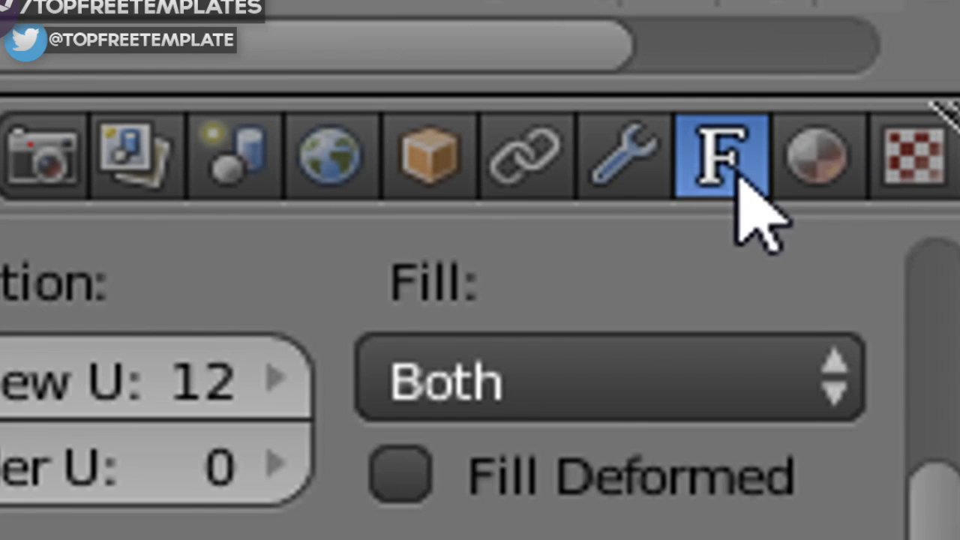
click(817, 154)
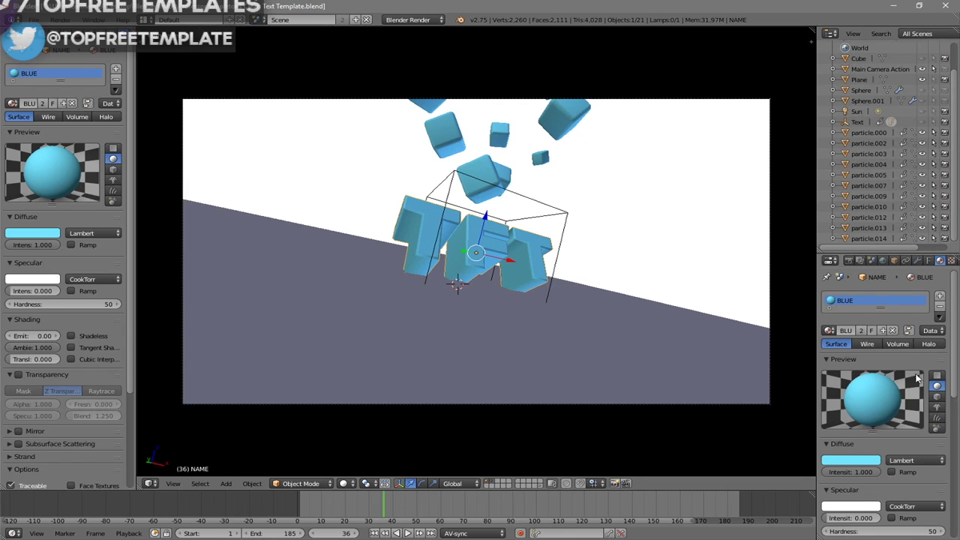
Change the BLUE material's diffuse colour from light blue to red.
scroll(880, 349, down, 3)
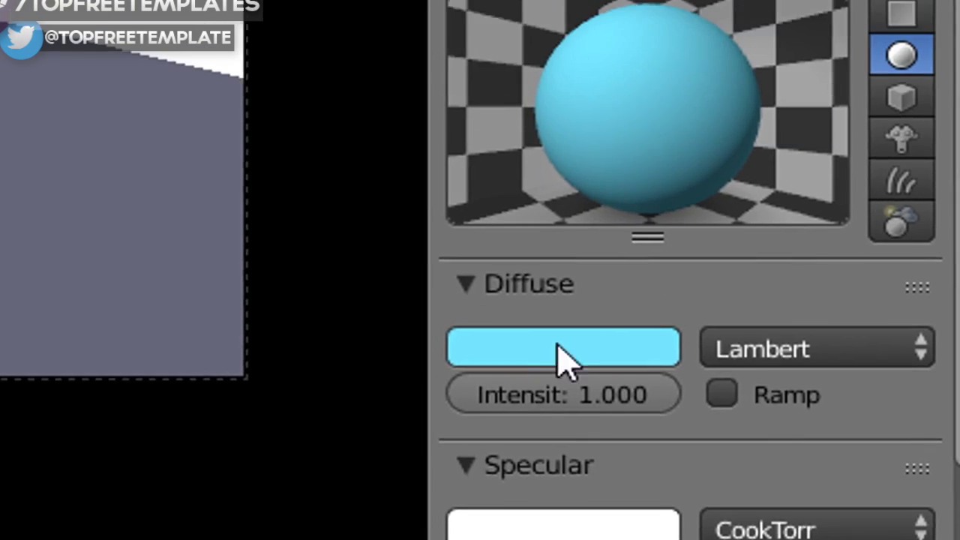
click(511, 293)
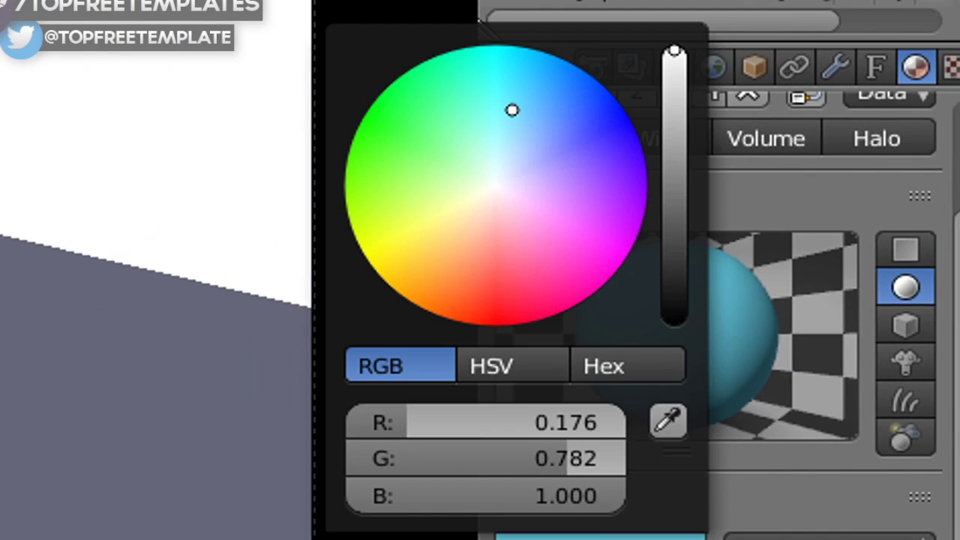
drag(828, 275, 822, 331)
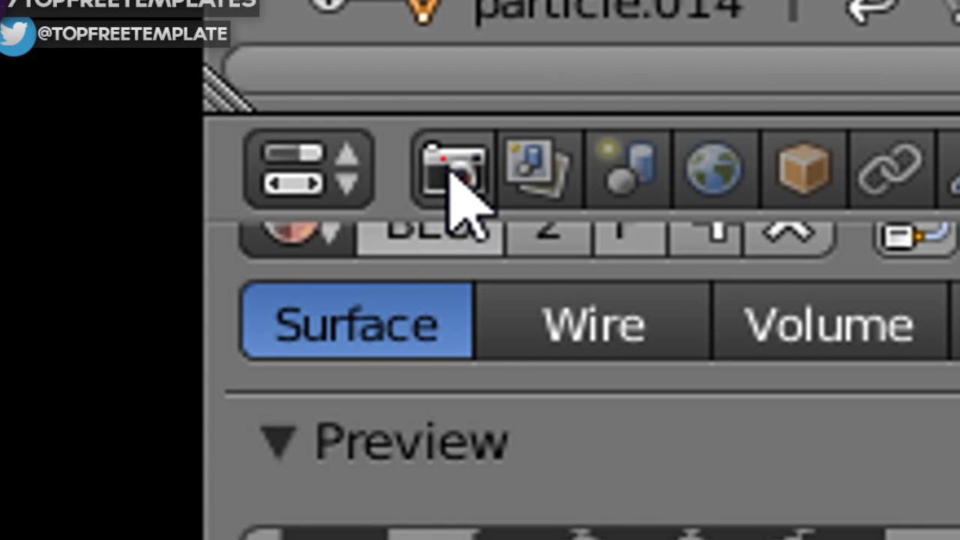
click(452, 174)
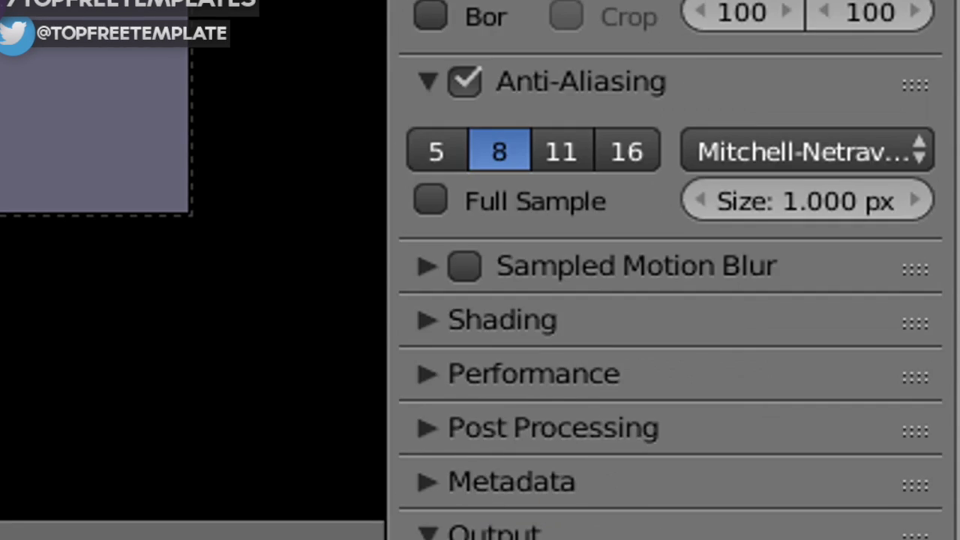
Point the render output to Desktop > Blender Renders with file name 'BLENDER INTRO'.
scroll(668, 300, down, 5)
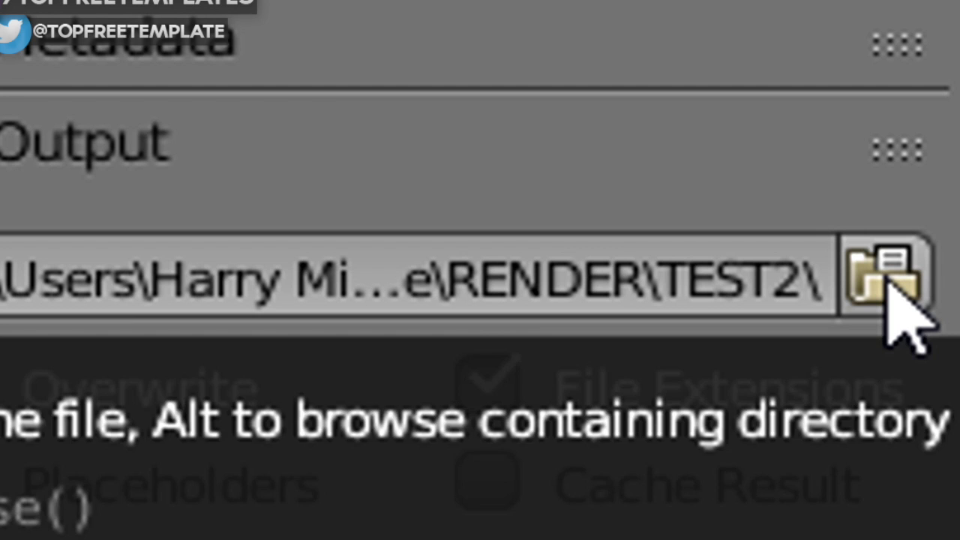
click(940, 456)
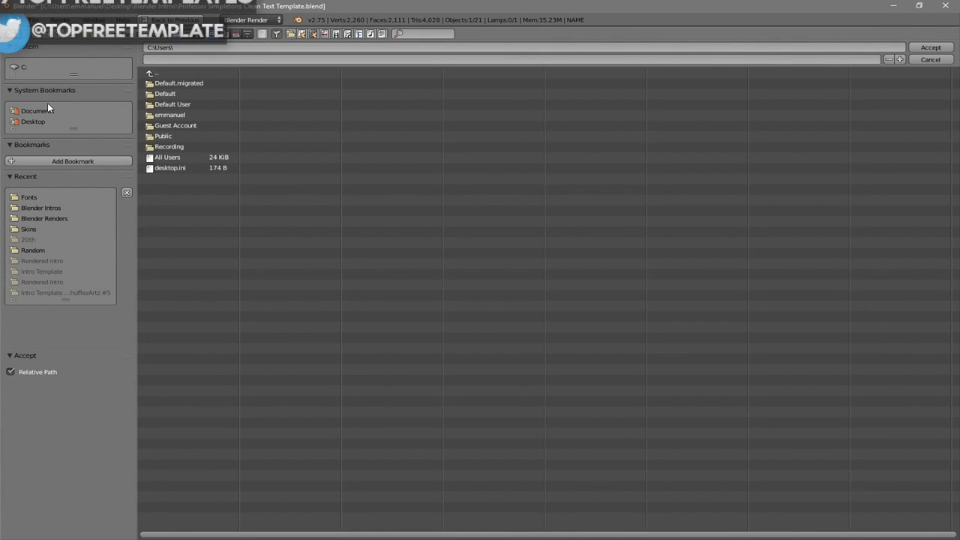
click(34, 120)
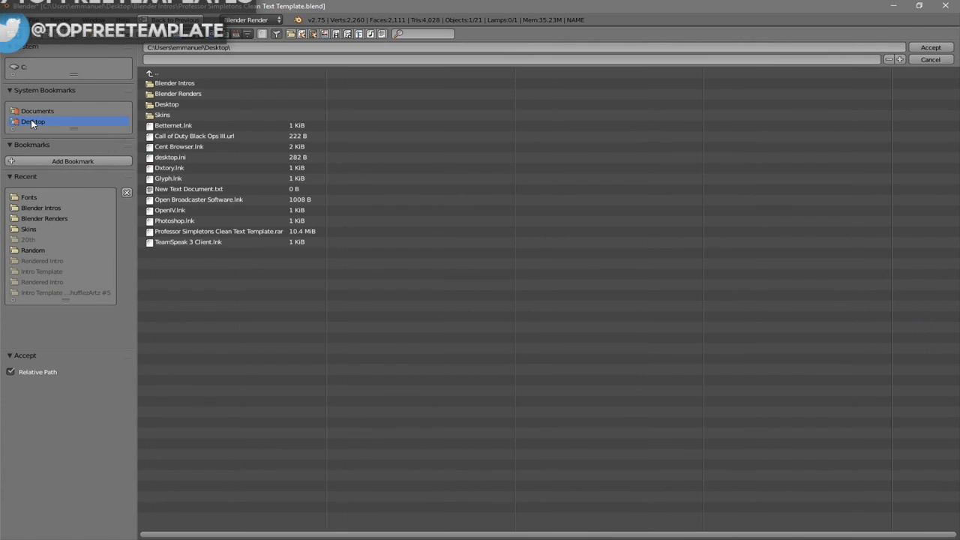
click(174, 93)
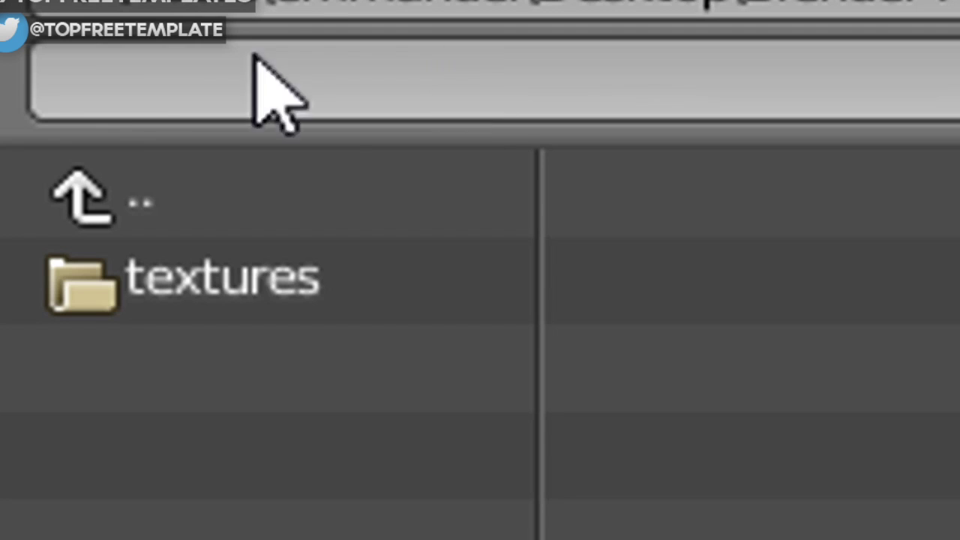
click(162, 58)
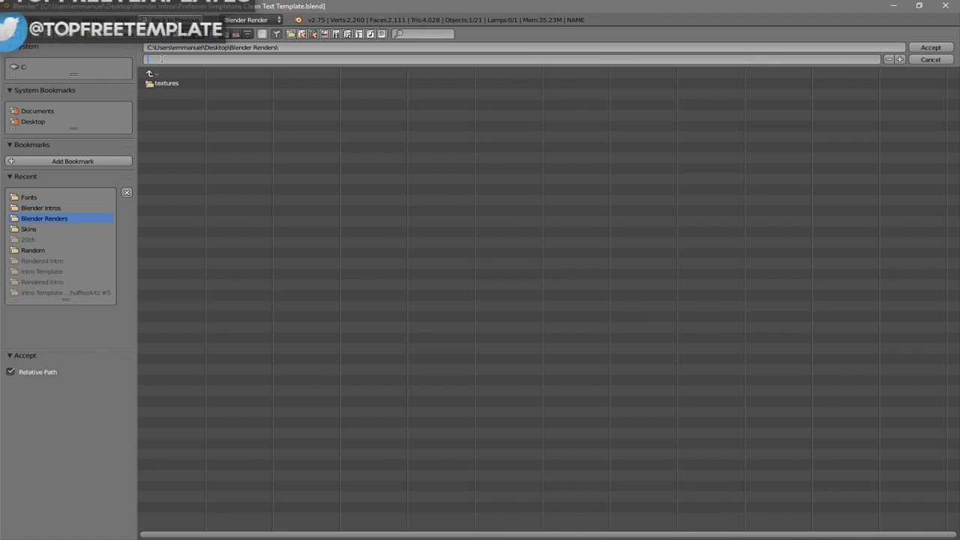
text(BLENDER INTRO)
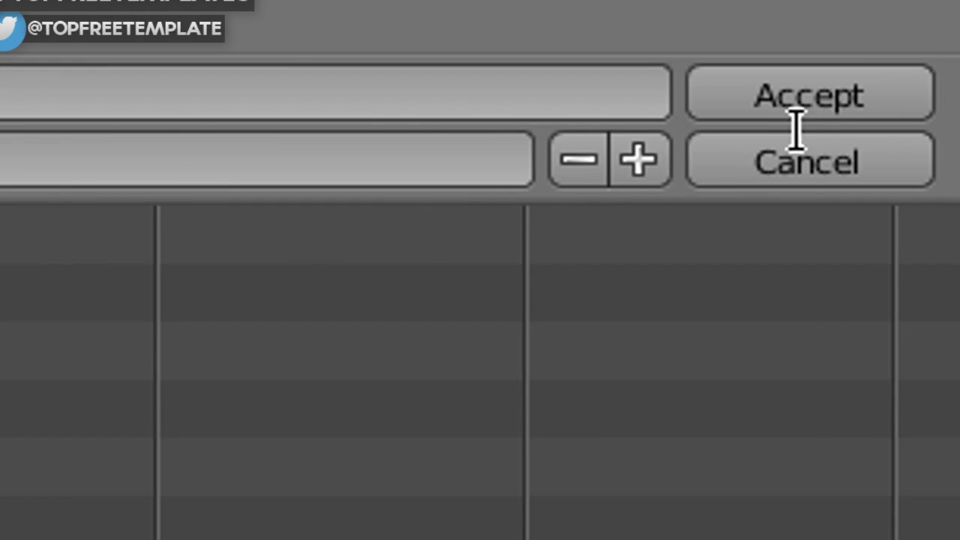
click(928, 47)
scroll(891, 378, down, 5)
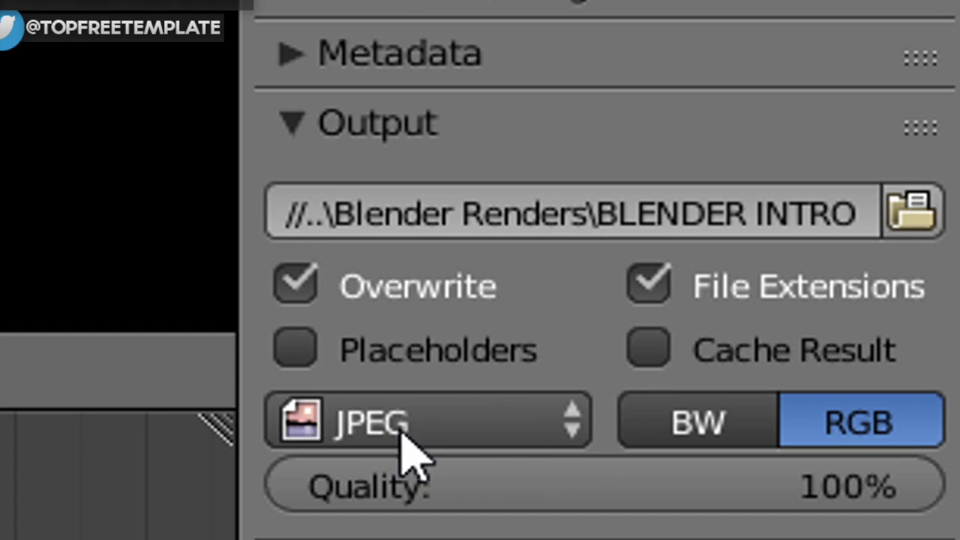
Set the output file format to MPEG with an MPEG-4 encoding container.
click(858, 494)
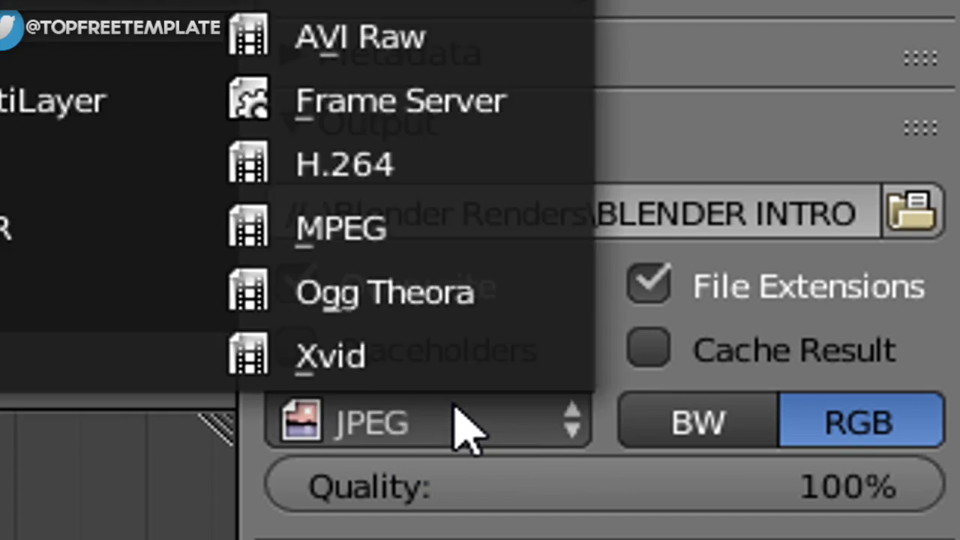
click(341, 229)
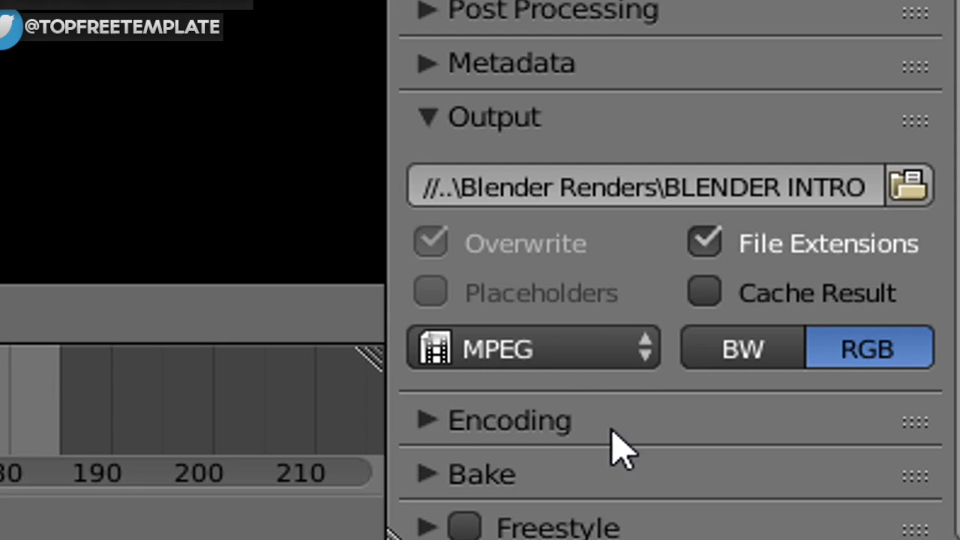
click(826, 509)
scroll(439, 443, down, 5)
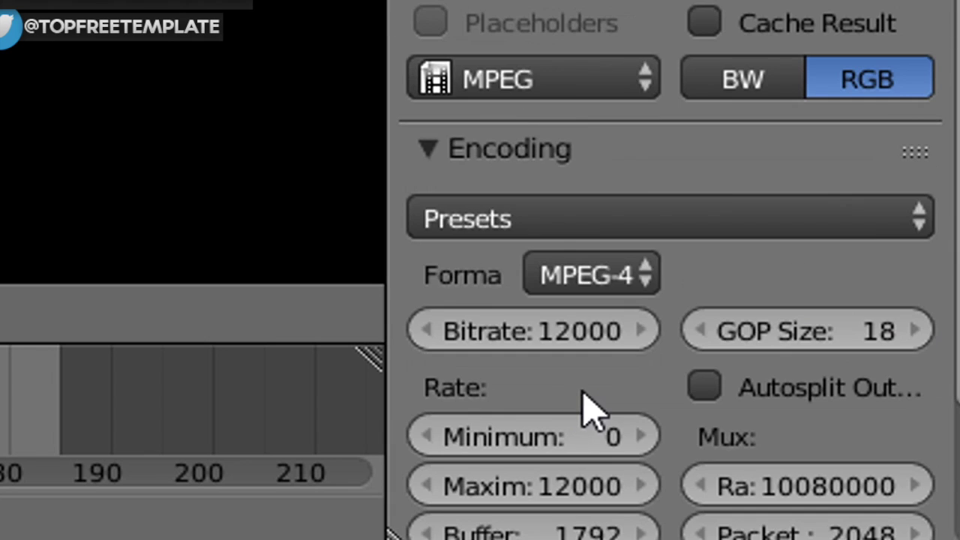
click(601, 275)
click(669, 129)
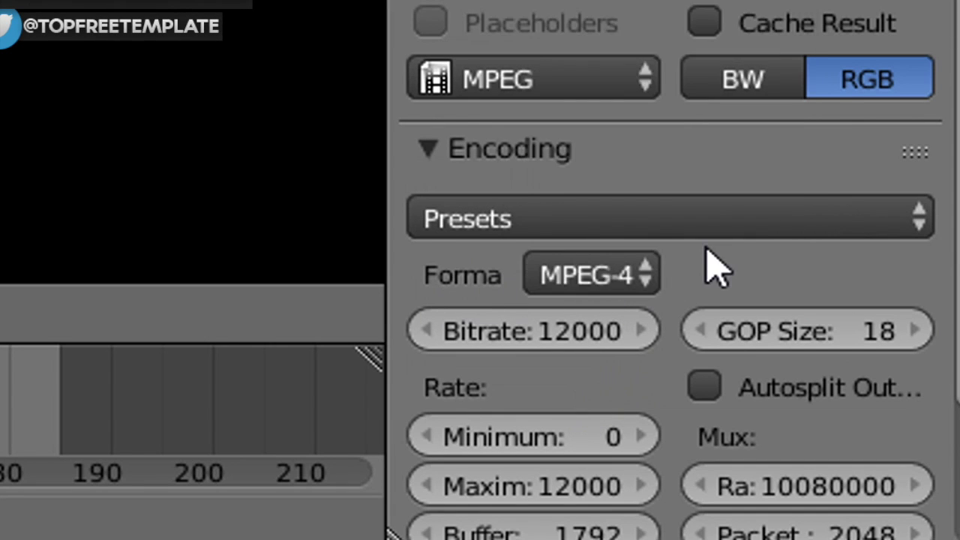
Keep MP3 as the audio codec and start rendering the animation.
scroll(714, 259, down, 5)
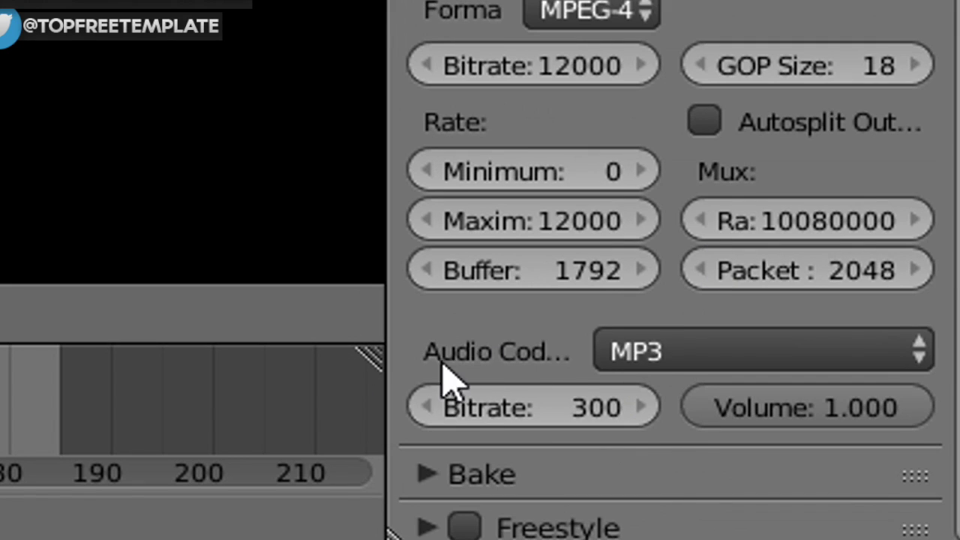
click(691, 354)
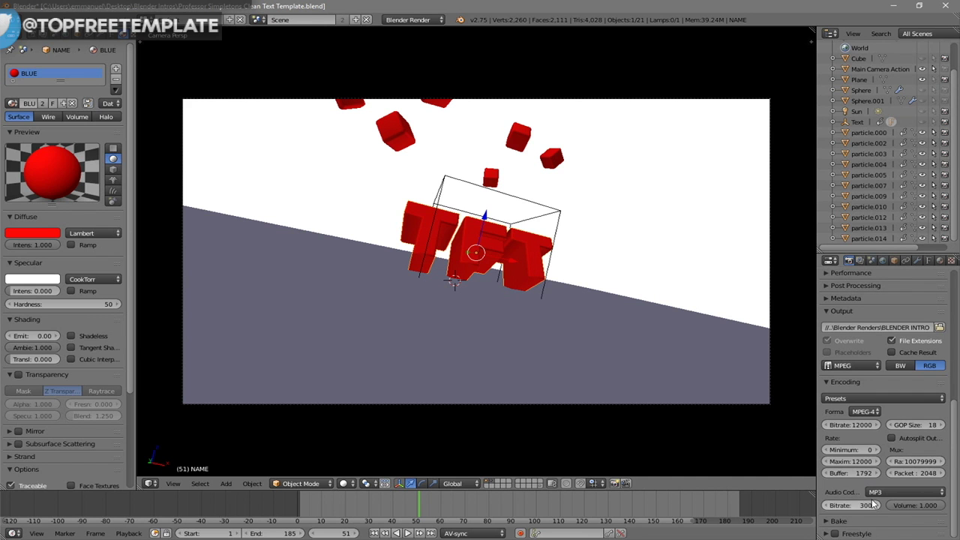
scroll(860, 492, up, 10)
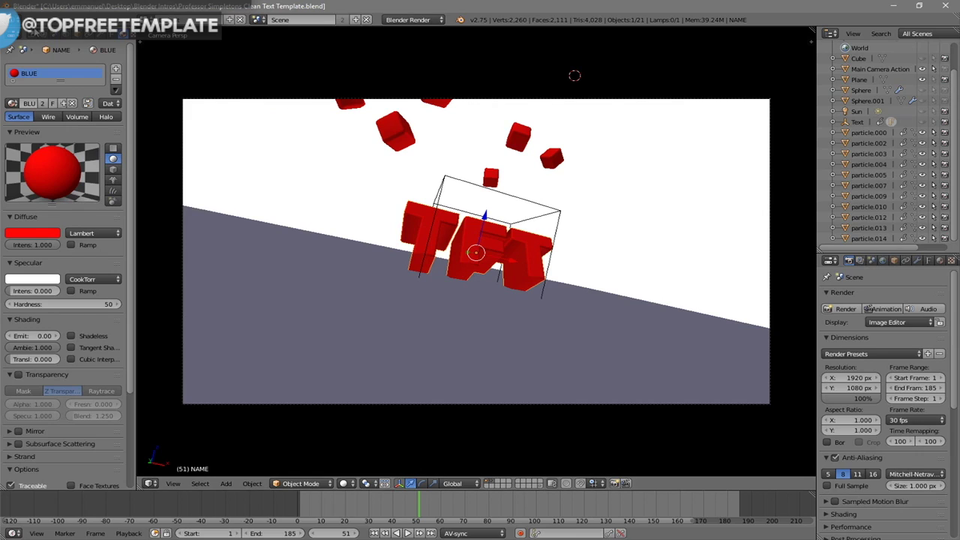
click(197, 63)
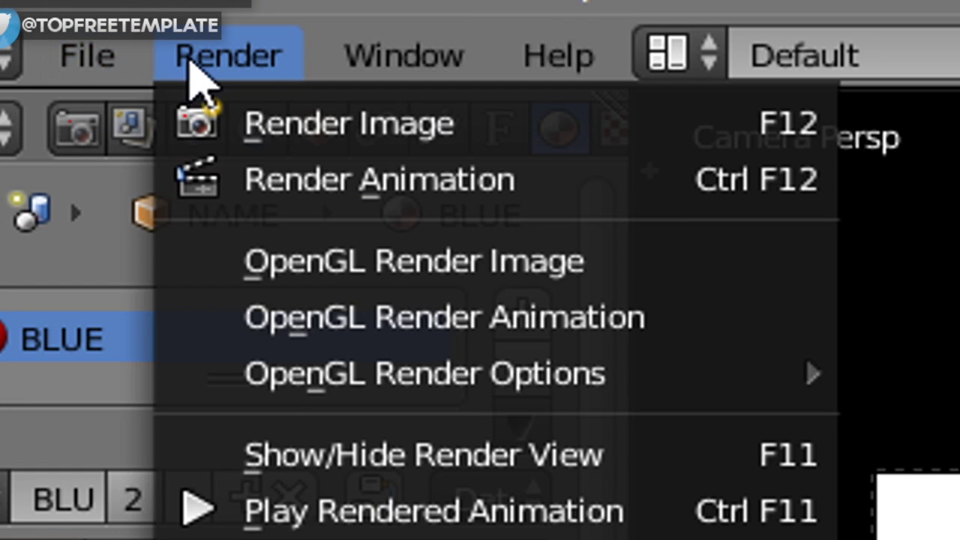
click(349, 187)
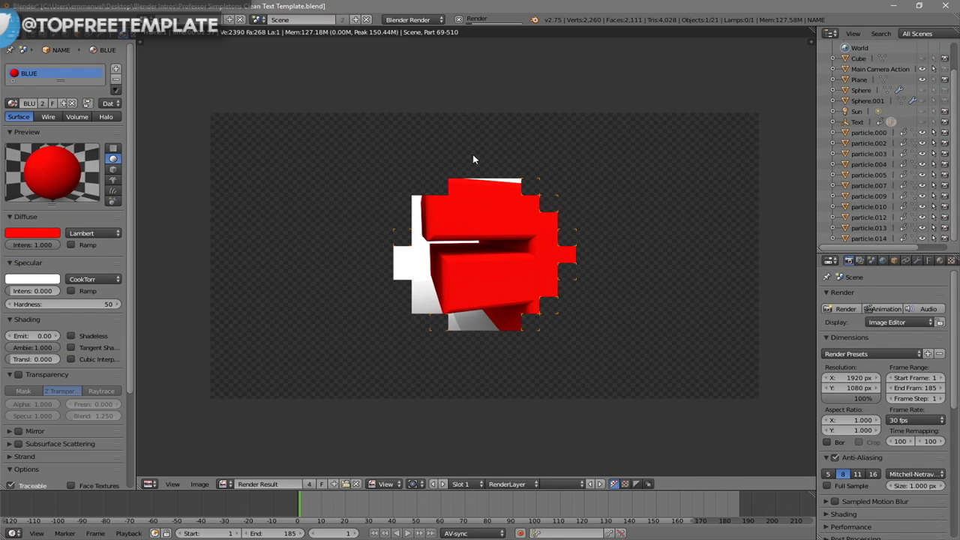